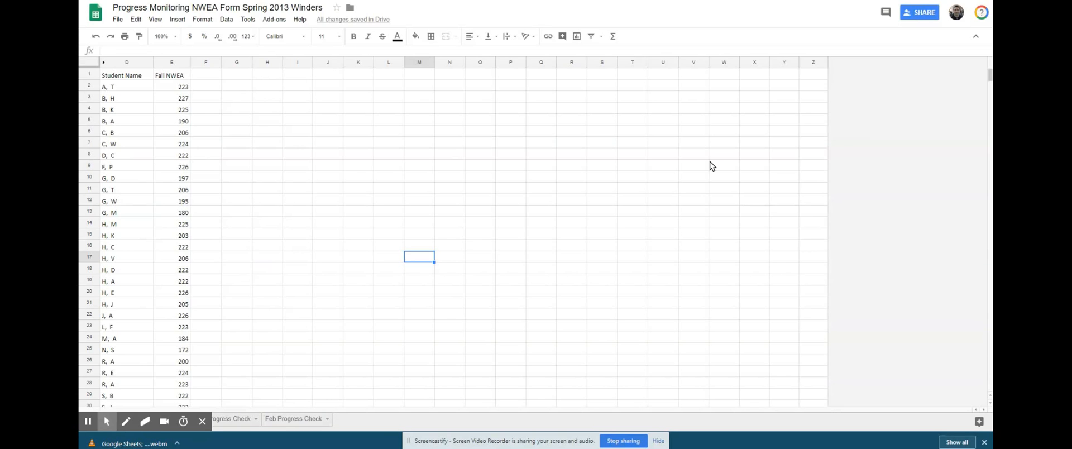
pyautogui.click(984, 442)
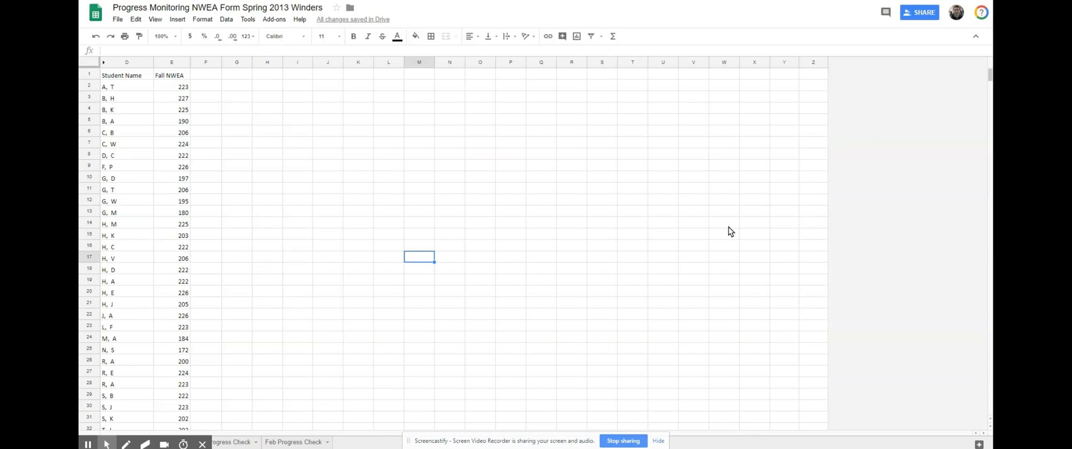
pyautogui.click(274, 19)
pyautogui.moveTo(248, 19)
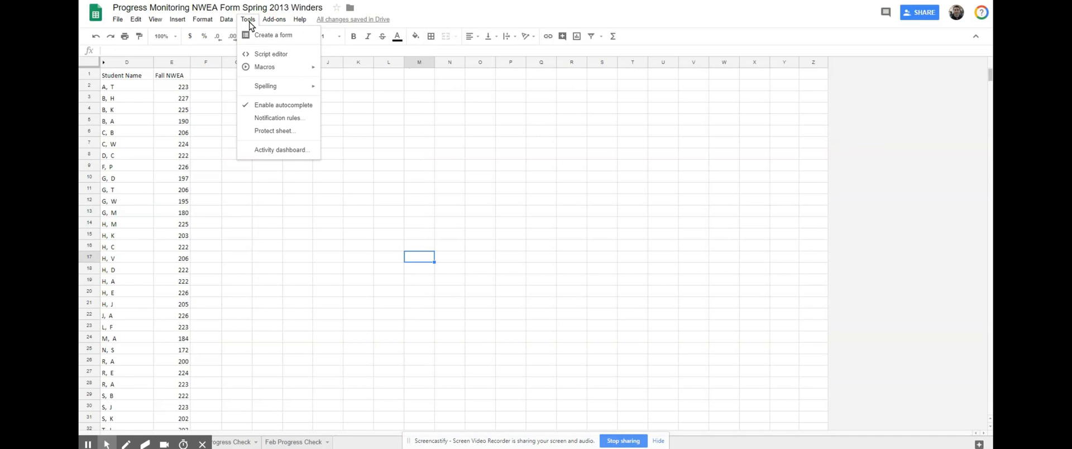
pyautogui.moveTo(264, 67)
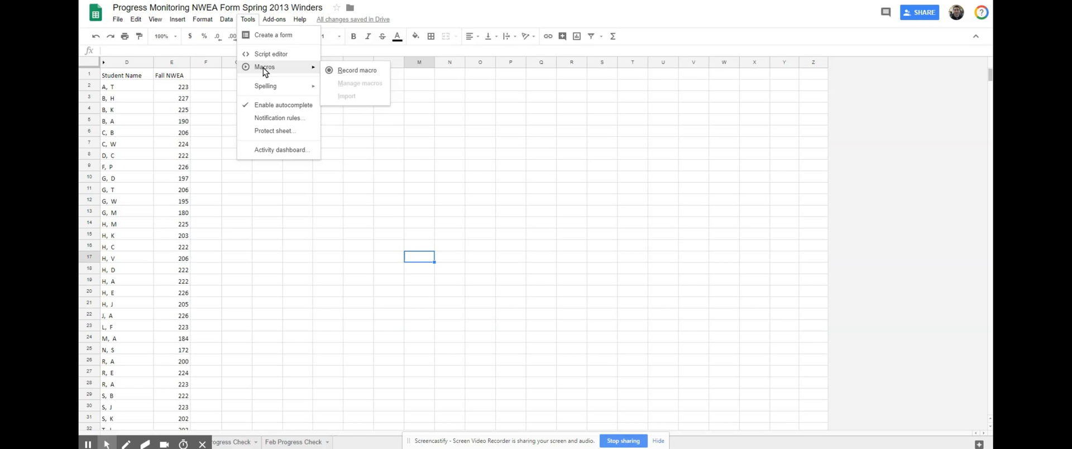
pyautogui.click(298, 280)
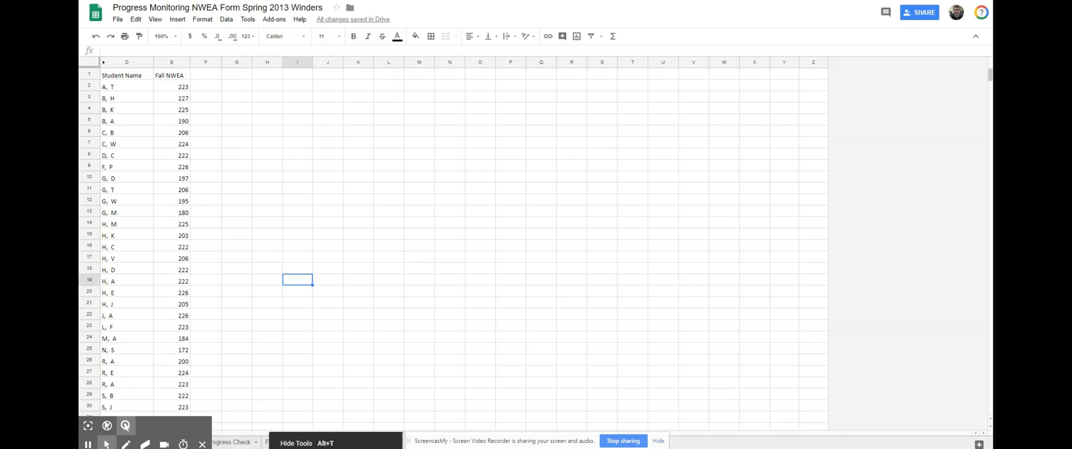
pyautogui.click(261, 348)
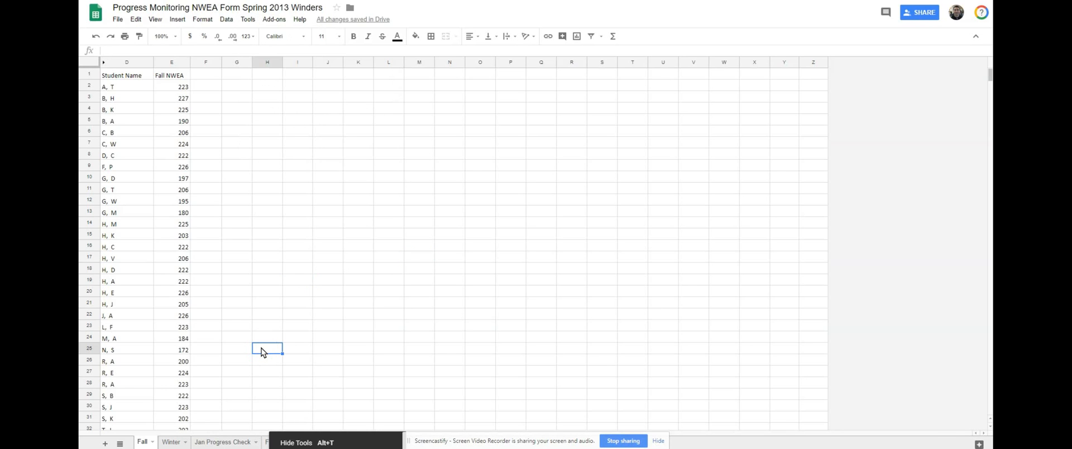
# Look through the Winter, Jan Progress Check and Feb Progress Check sheets and return to the Fall sheet
pyautogui.click(166, 442)
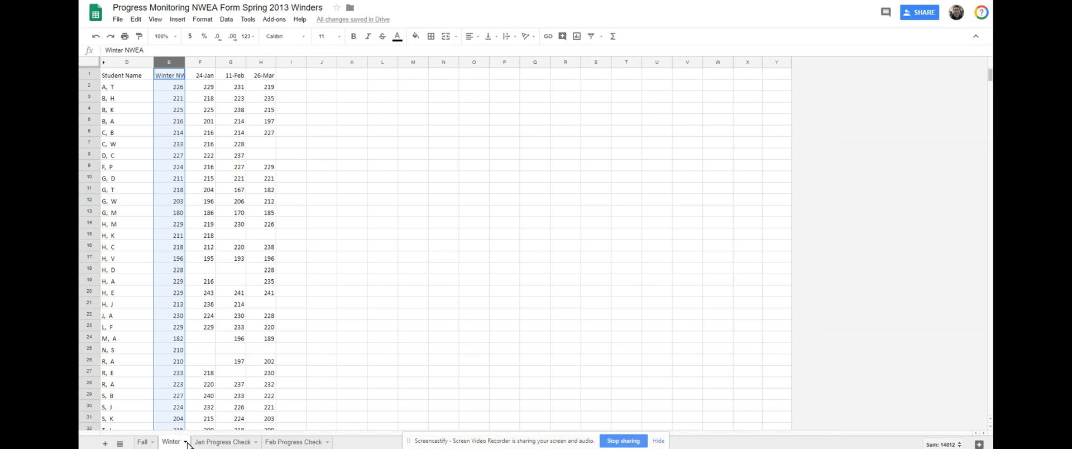
pyautogui.click(215, 444)
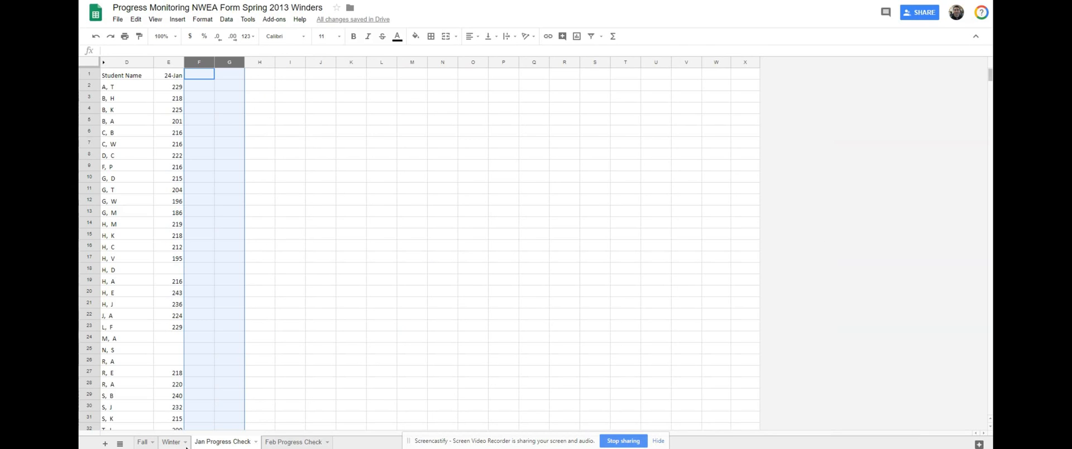
pyautogui.click(173, 443)
pyautogui.click(351, 98)
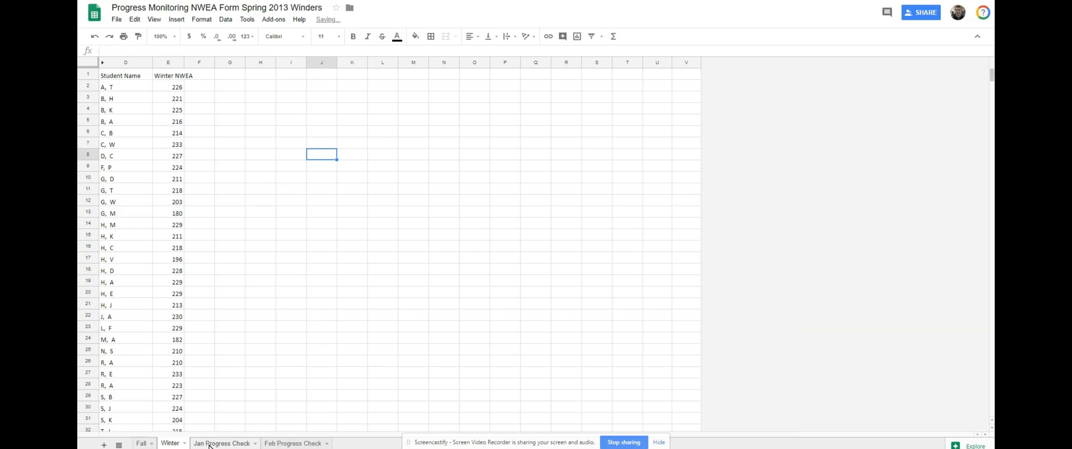
pyautogui.click(210, 444)
pyautogui.click(294, 443)
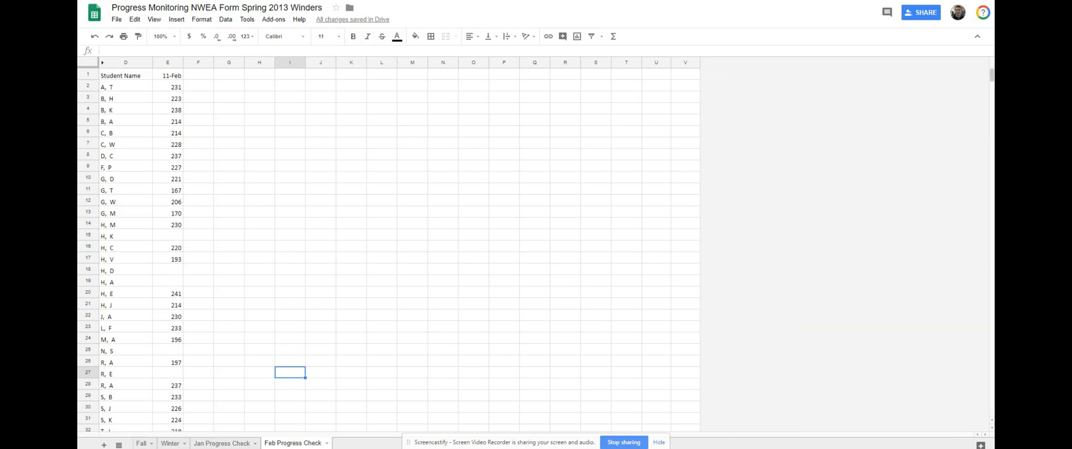
pyautogui.click(141, 444)
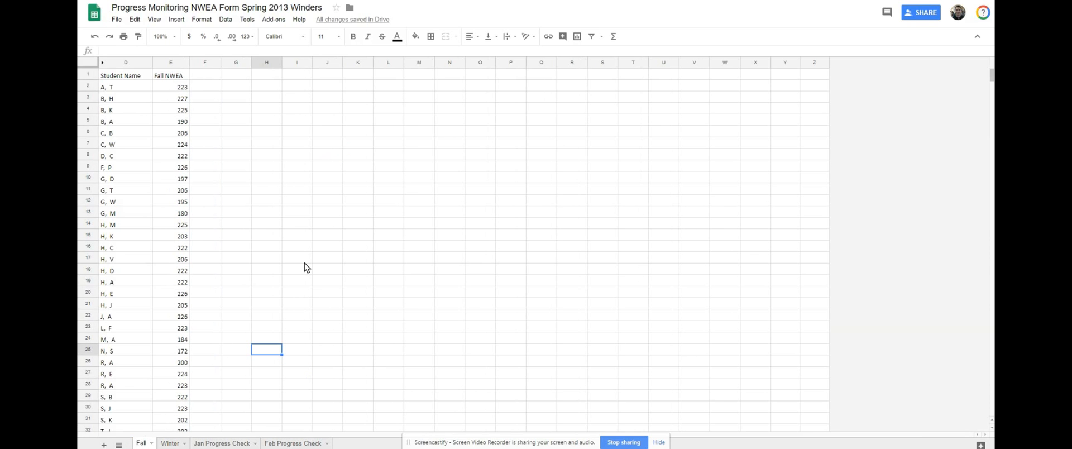
# Start recording a new macro on the Fall sheet
pyautogui.click(249, 99)
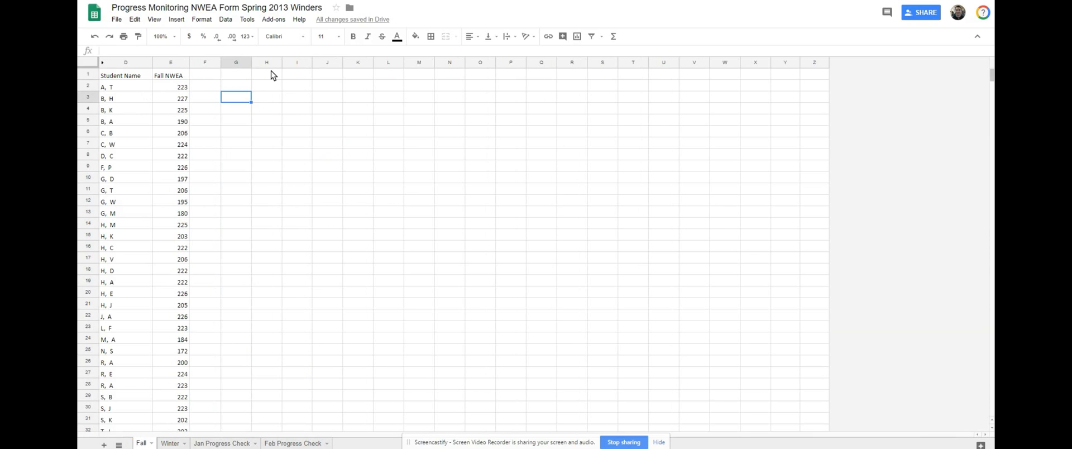
pyautogui.click(273, 19)
pyautogui.click(250, 21)
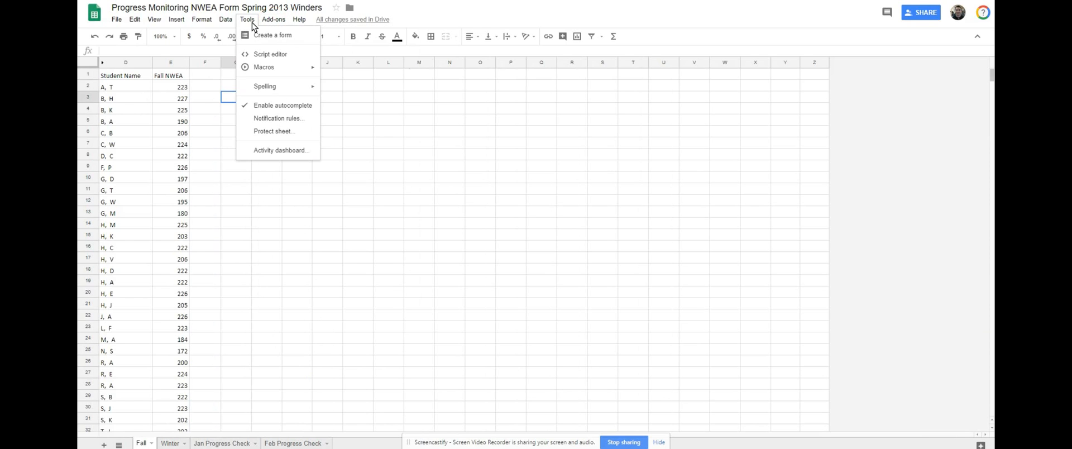
pyautogui.moveTo(270, 66)
pyautogui.click(351, 71)
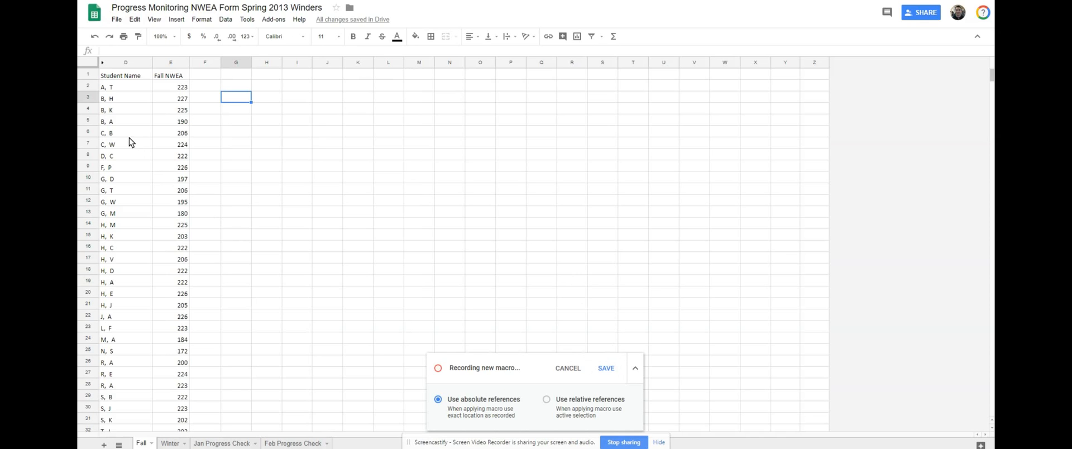
# Apply alternating colors to the whole Fall sheet using the light blue style with a header
pyautogui.click(88, 66)
pyautogui.click(201, 20)
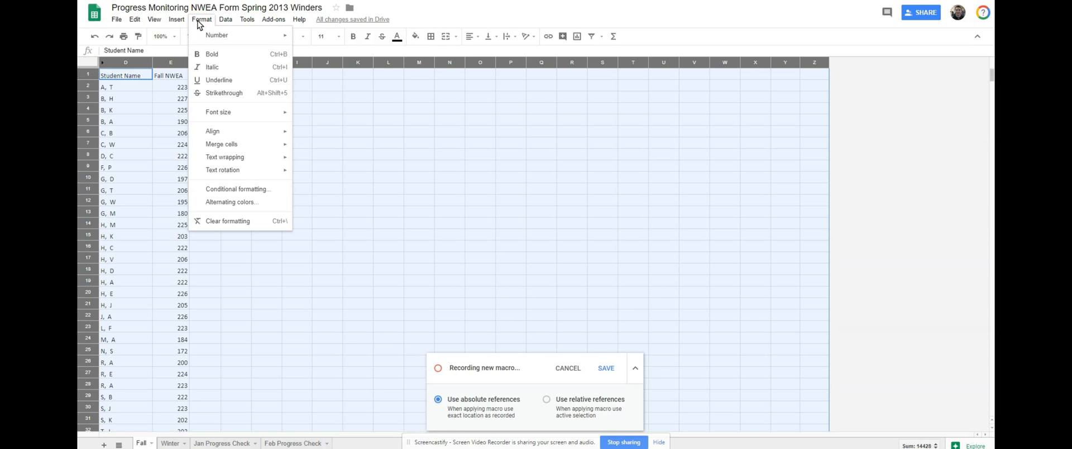
pyautogui.click(221, 204)
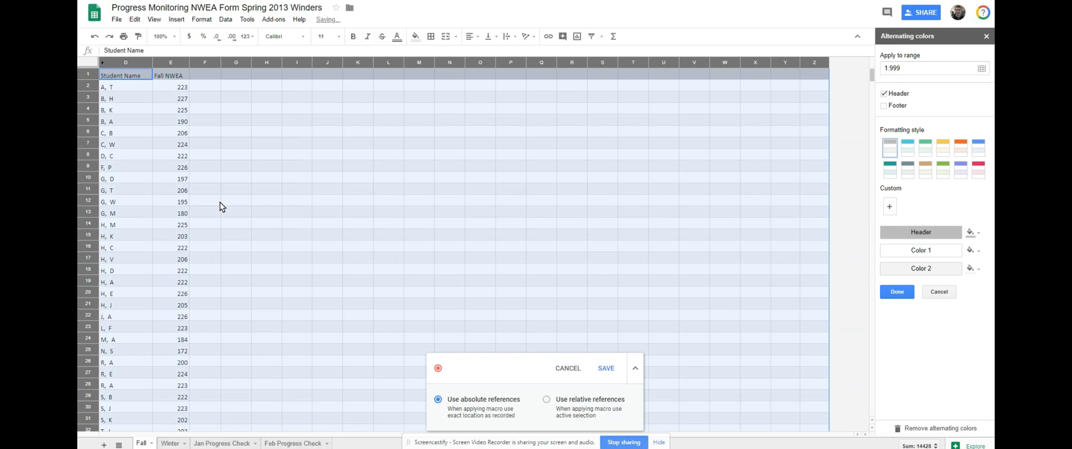
pyautogui.click(908, 147)
pyautogui.click(897, 291)
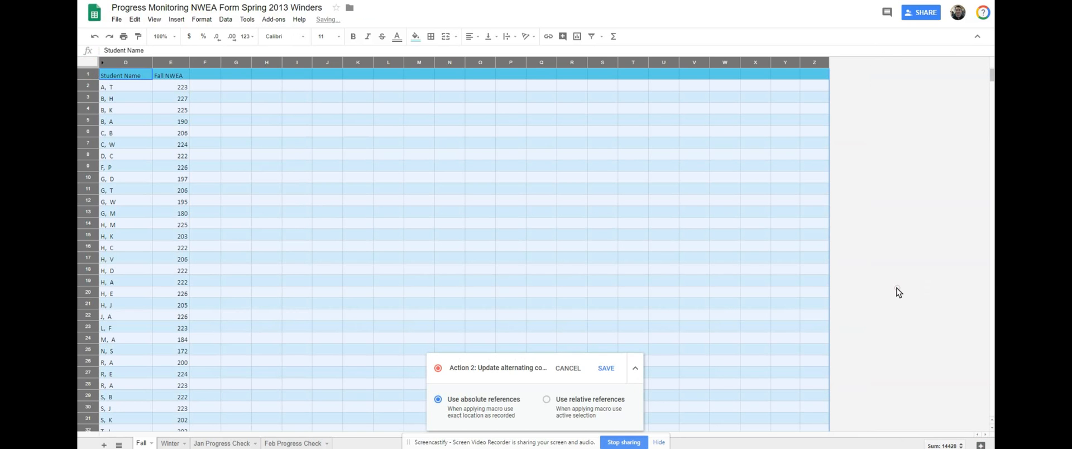
# Format the header row in row 1 as bold text with font size 12
pyautogui.click(92, 75)
pyautogui.click(341, 36)
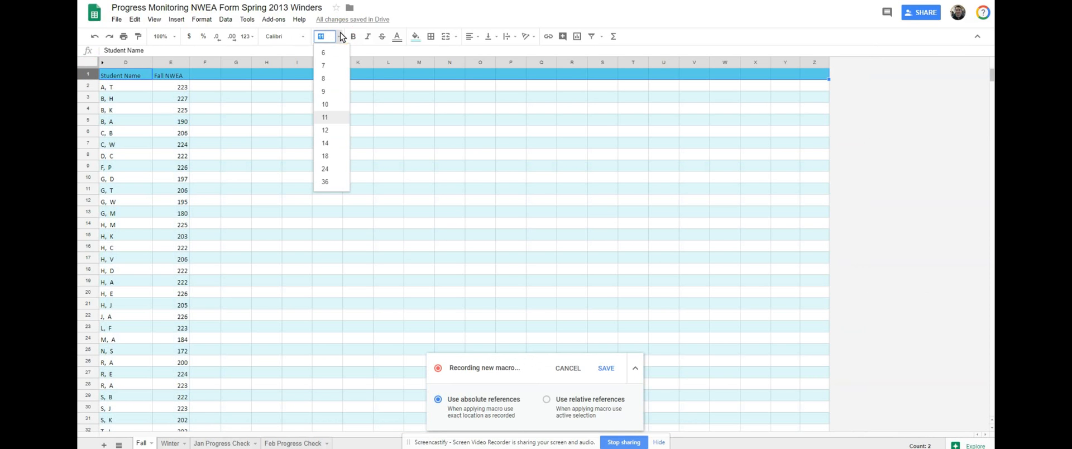
pyautogui.click(326, 131)
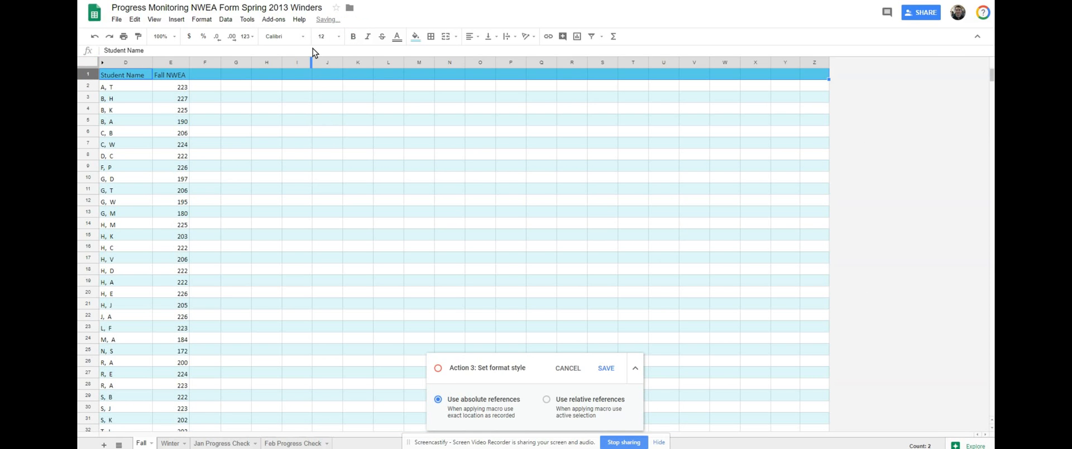
pyautogui.click(353, 37)
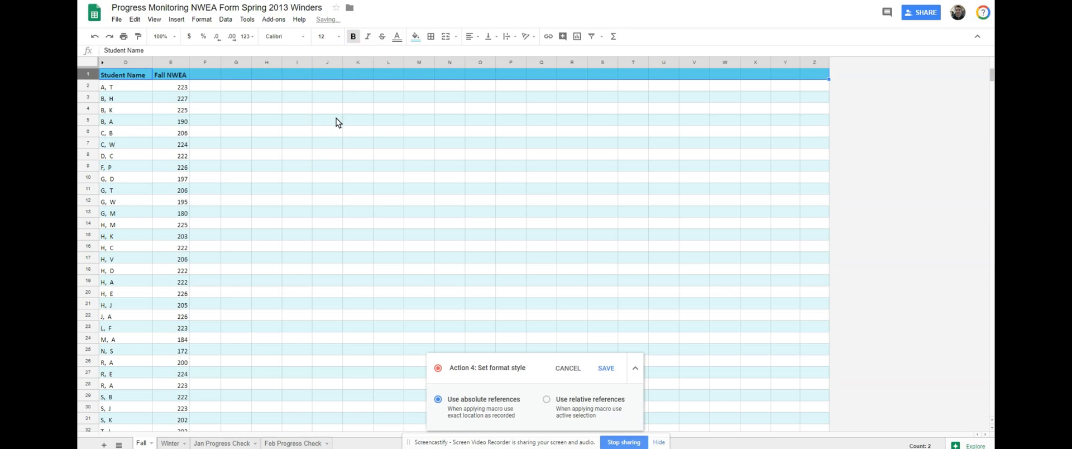
# Insert a chart based on the Student Name and Fall NWEA columns D and E
pyautogui.click(228, 97)
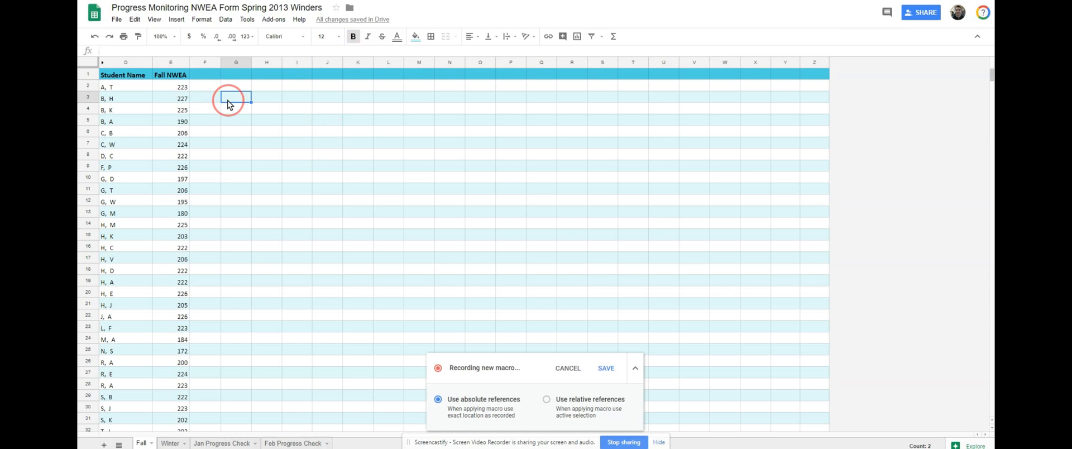
pyautogui.moveTo(98, 67); pyautogui.dragTo(171, 62)
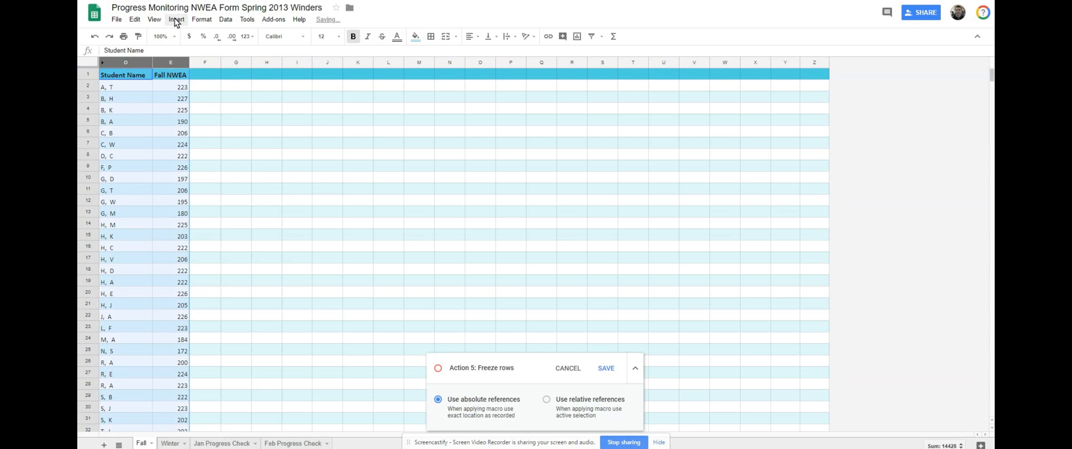
pyautogui.click(176, 20)
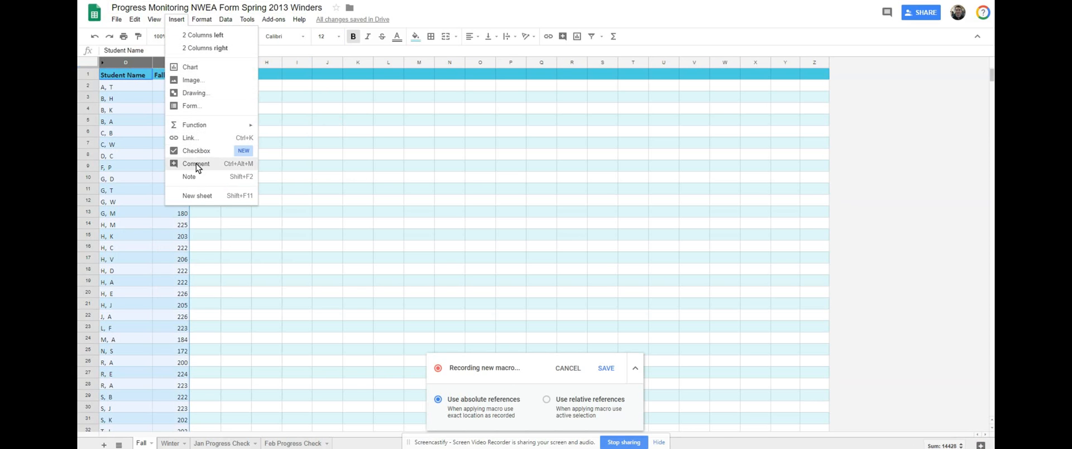
pyautogui.click(194, 68)
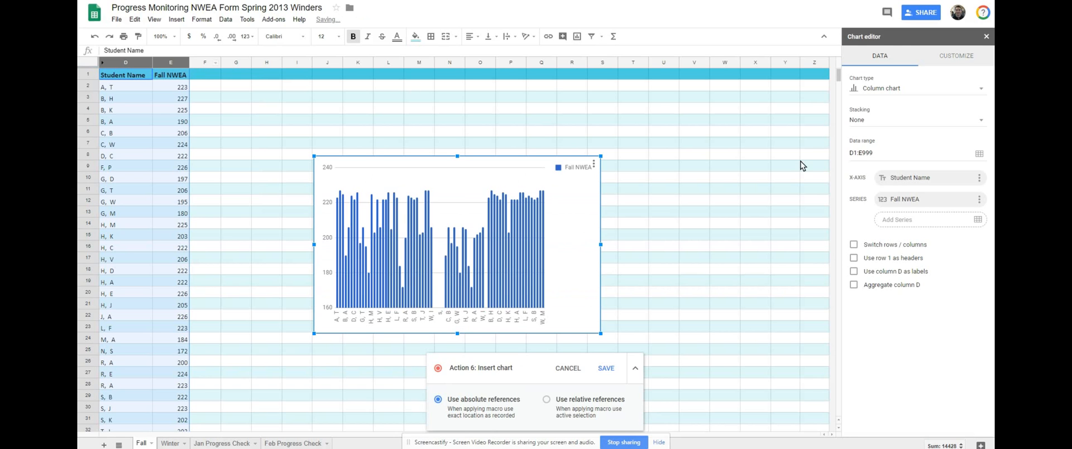
pyautogui.click(916, 89)
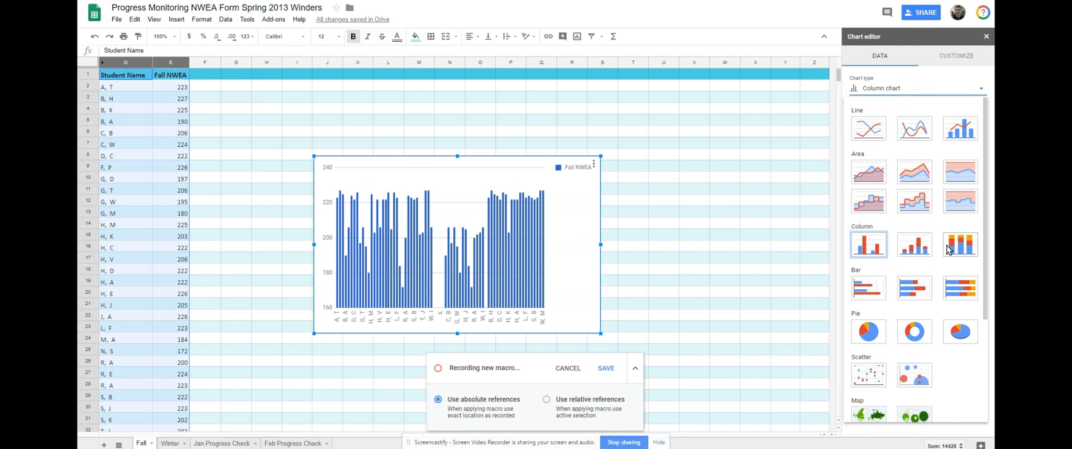
pyautogui.scroll(-1, 944, 243)
pyautogui.click(869, 120)
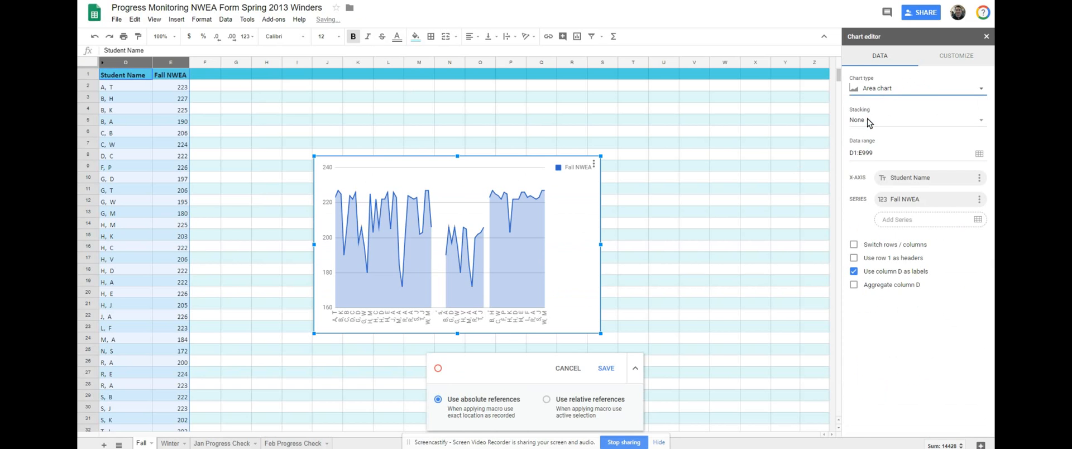
# Change the chart type to Scatter chart and move the chart up to about columns P to X, starting at row 2
pyautogui.click(895, 92)
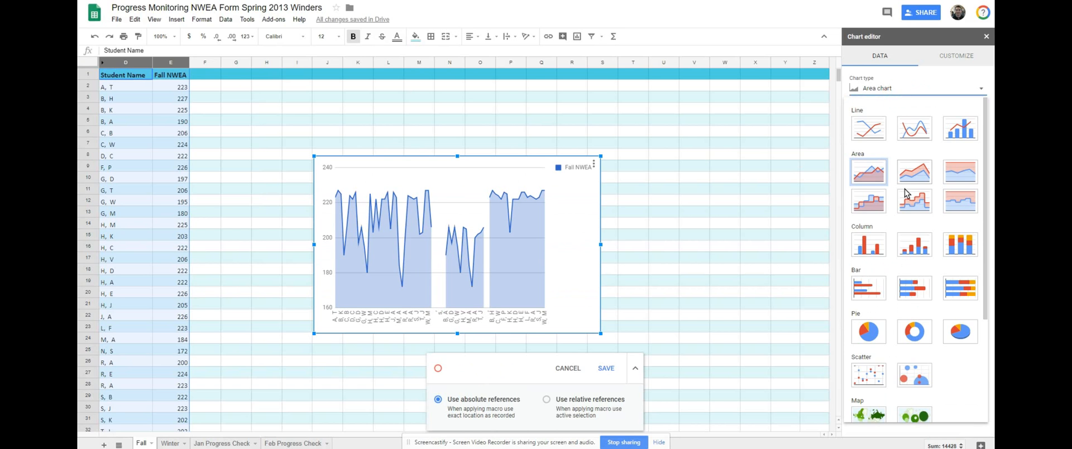
pyautogui.scroll(-2, 906, 192)
pyautogui.click(872, 287)
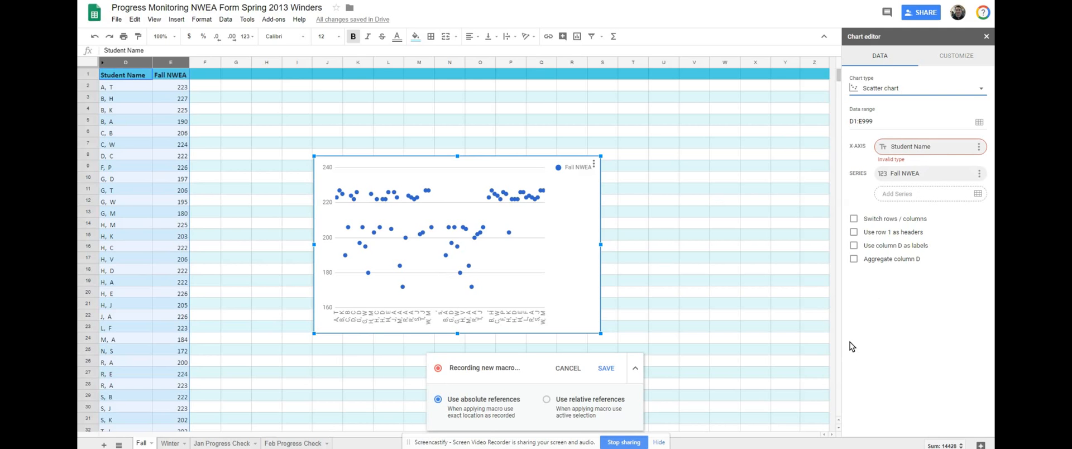
pyautogui.click(986, 36)
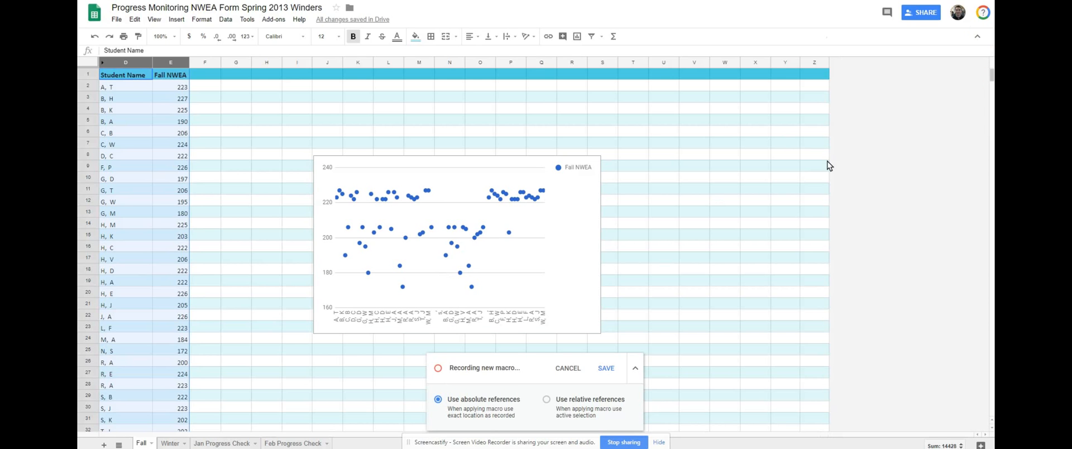
pyautogui.click(457, 166)
pyautogui.moveTo(467, 172); pyautogui.dragTo(640, 93)
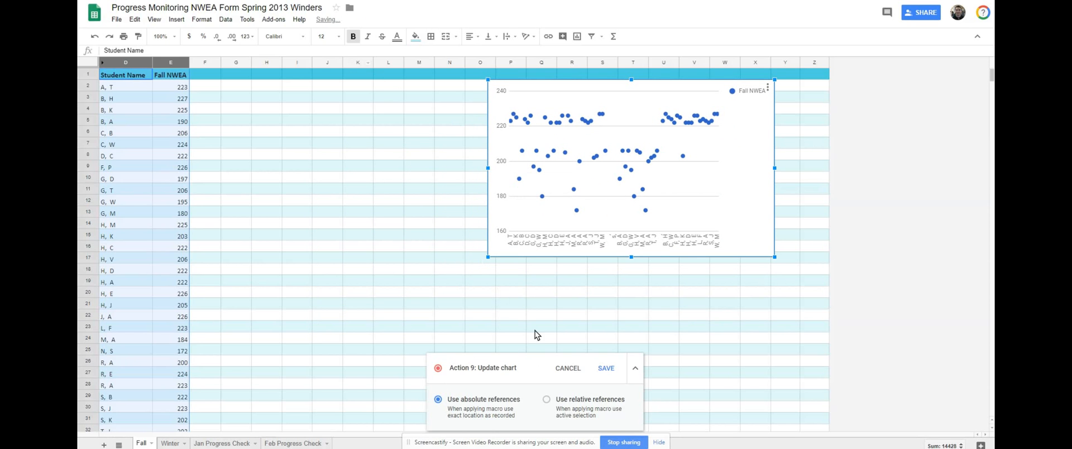
# Save the macro recording under the name "format"
pyautogui.click(247, 19)
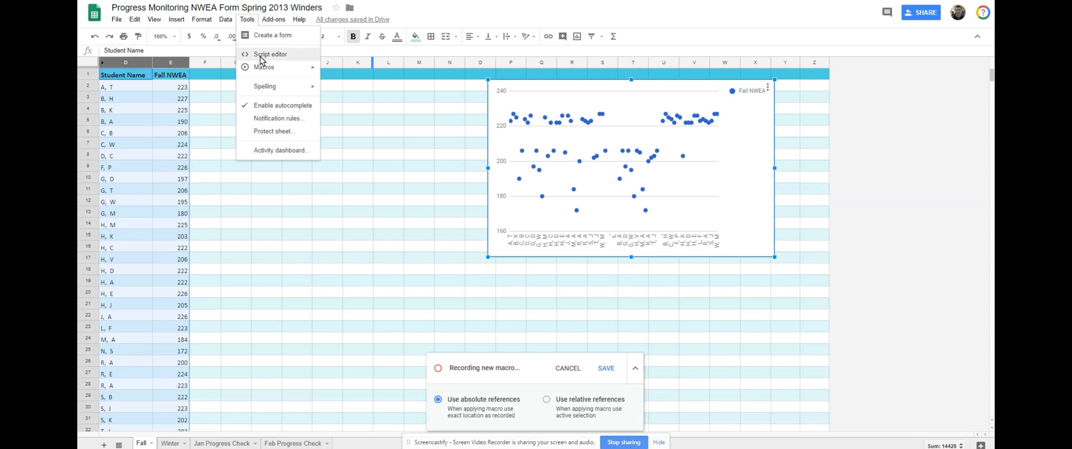
pyautogui.moveTo(263, 68)
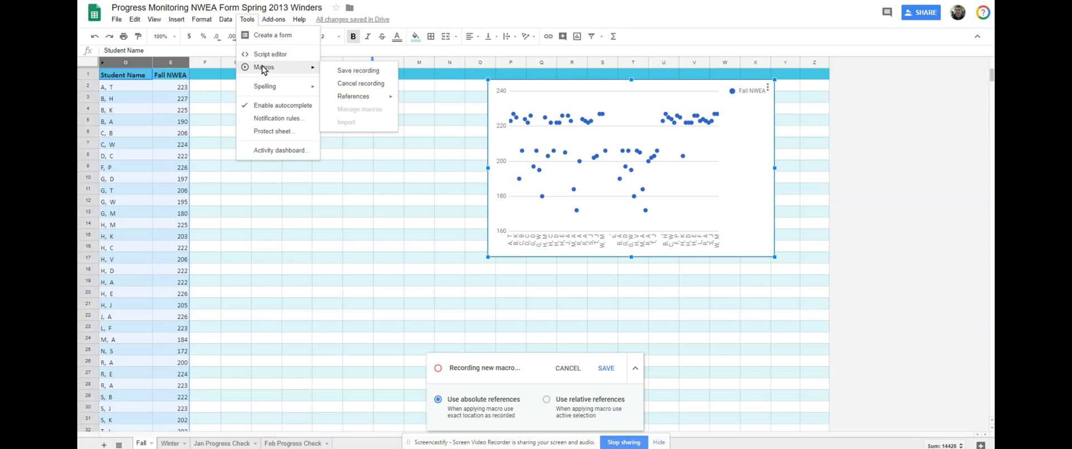
pyautogui.click(346, 71)
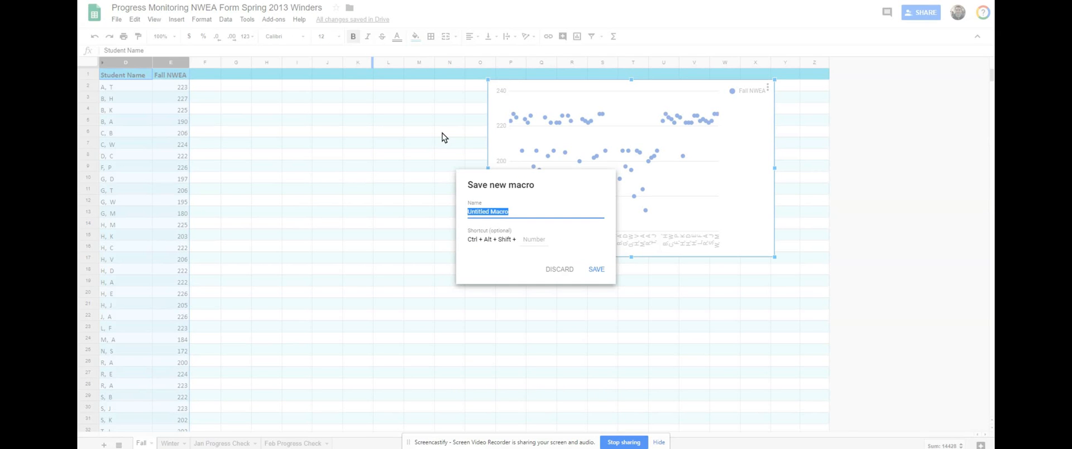
pyautogui.write('format')
pyautogui.press('Return')
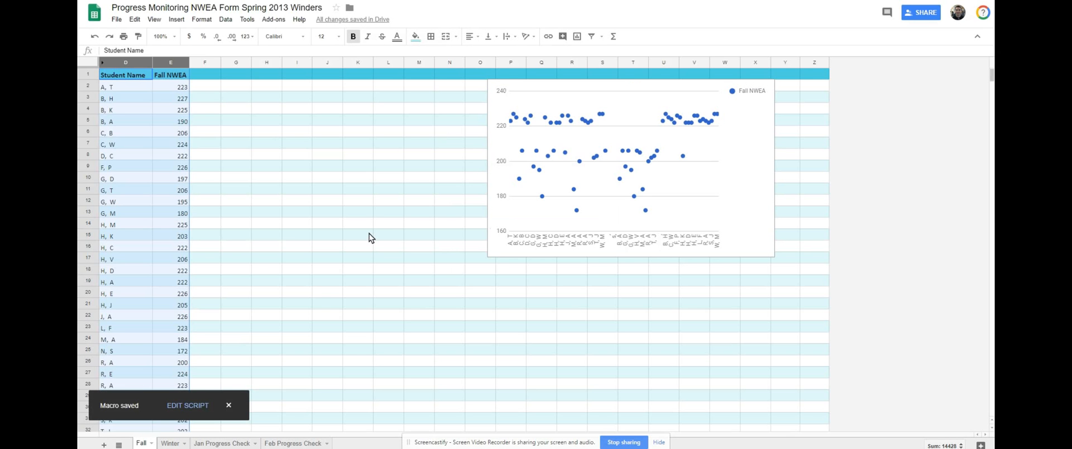
# Run the saved "format" macro on the Winter sheet
pyautogui.click(166, 444)
pyautogui.click(247, 20)
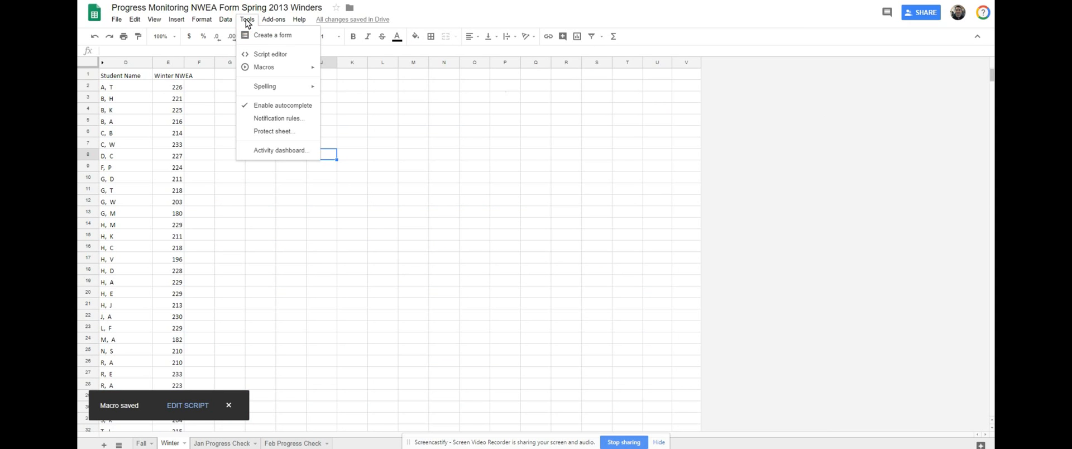
pyautogui.moveTo(274, 68)
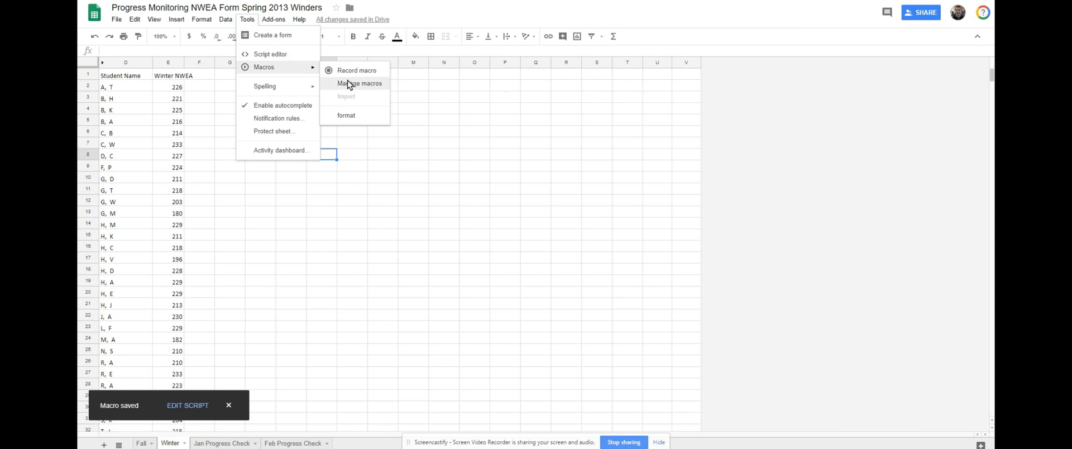
pyautogui.click(344, 116)
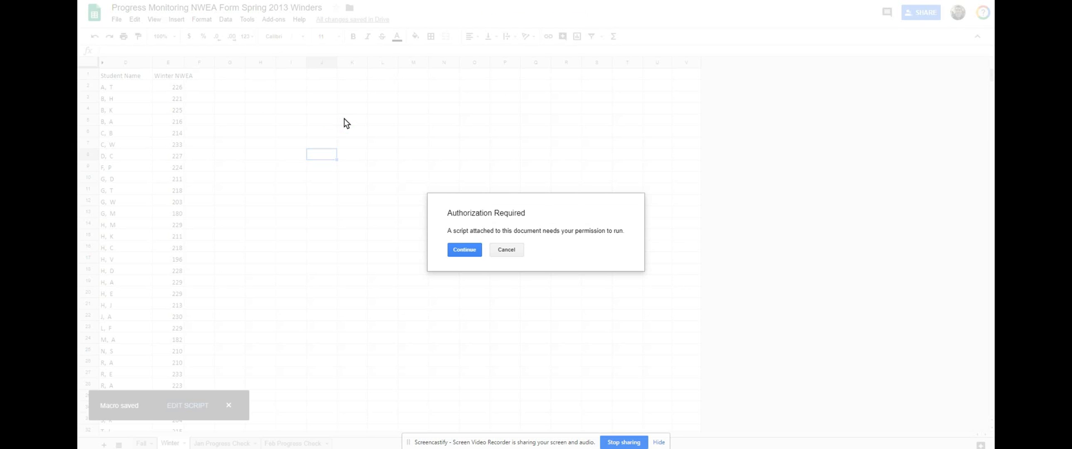
# Authorize the Recorded Macros script with the Google account, allowing it to view and manage this spreadsheet
pyautogui.click(463, 250)
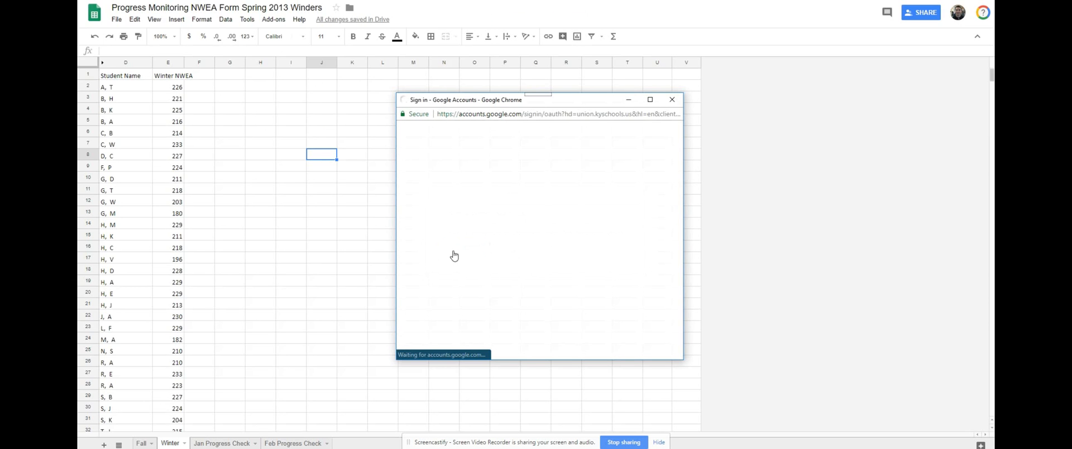
pyautogui.click(479, 225)
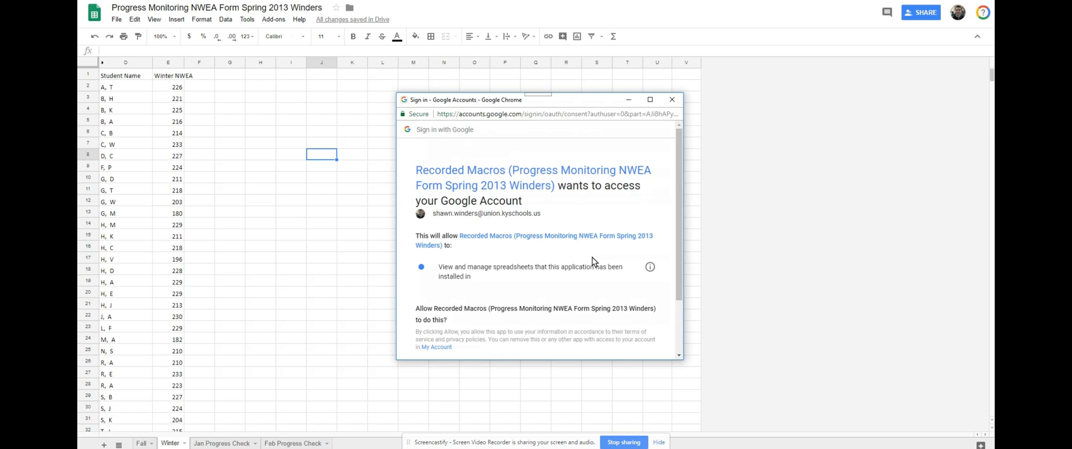
pyautogui.scroll(-3, 569, 297)
pyautogui.click(620, 304)
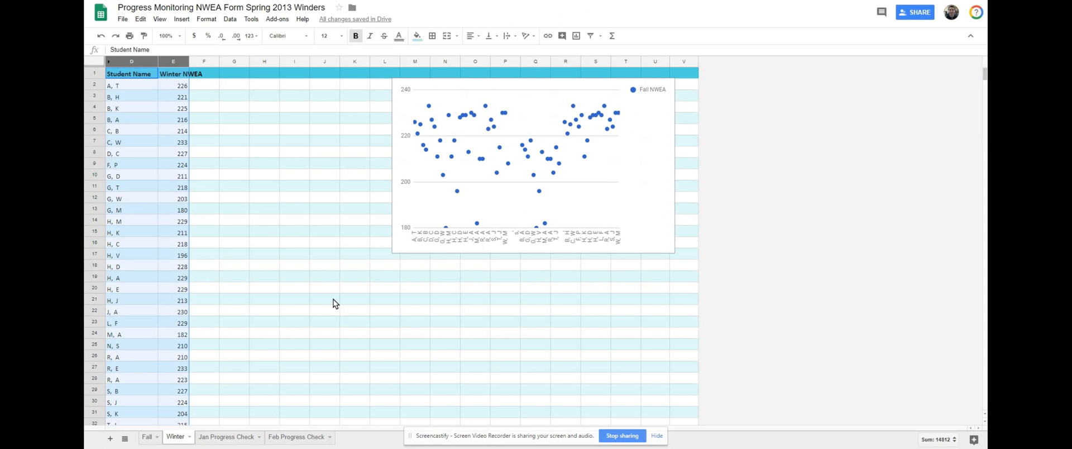
# Compare the formatting and charts of the Fall and Winter sheets, and open the Winter chart's legend for editing
pyautogui.click(148, 437)
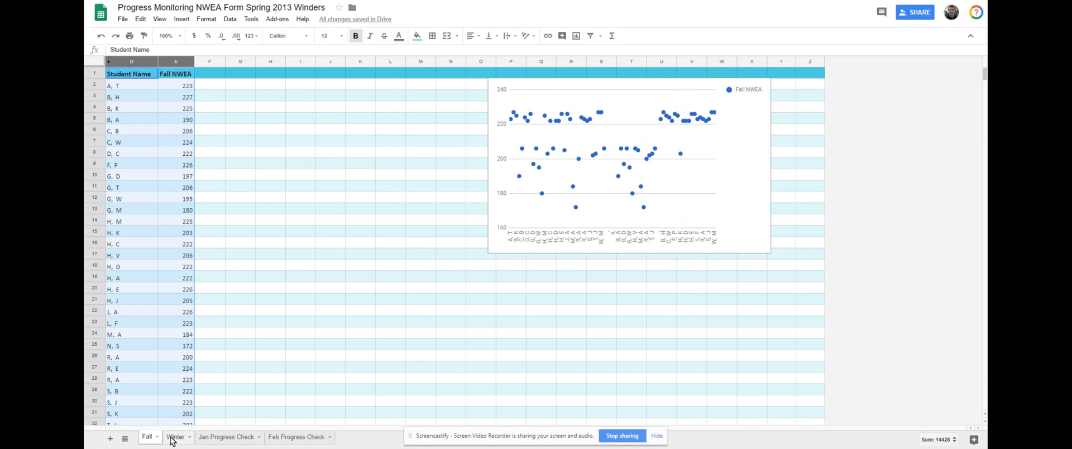
pyautogui.click(174, 438)
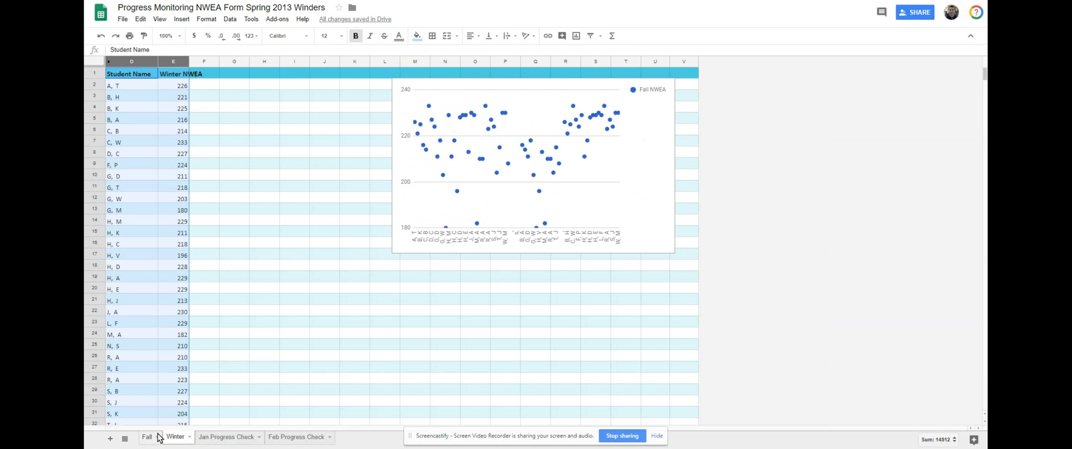
pyautogui.click(148, 437)
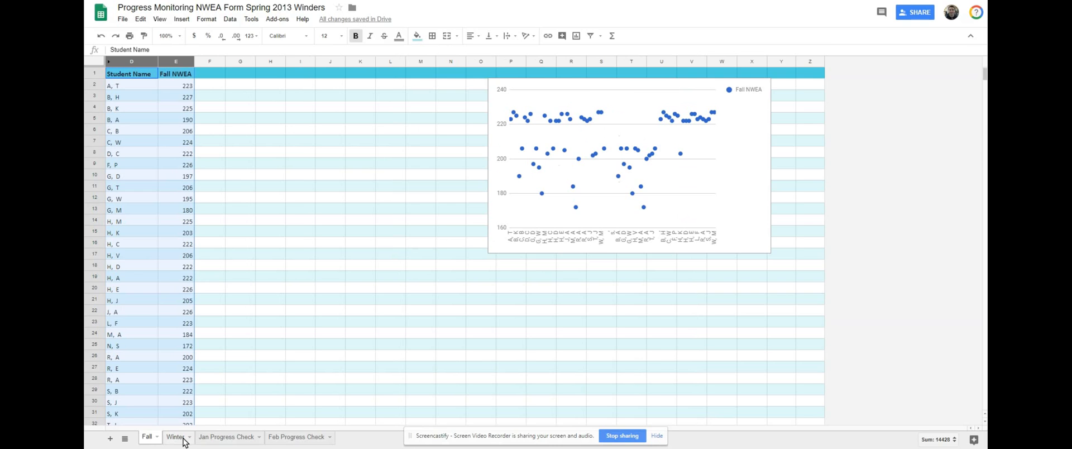
pyautogui.click(176, 437)
pyautogui.click(154, 441)
pyautogui.click(192, 440)
pyautogui.click(646, 91)
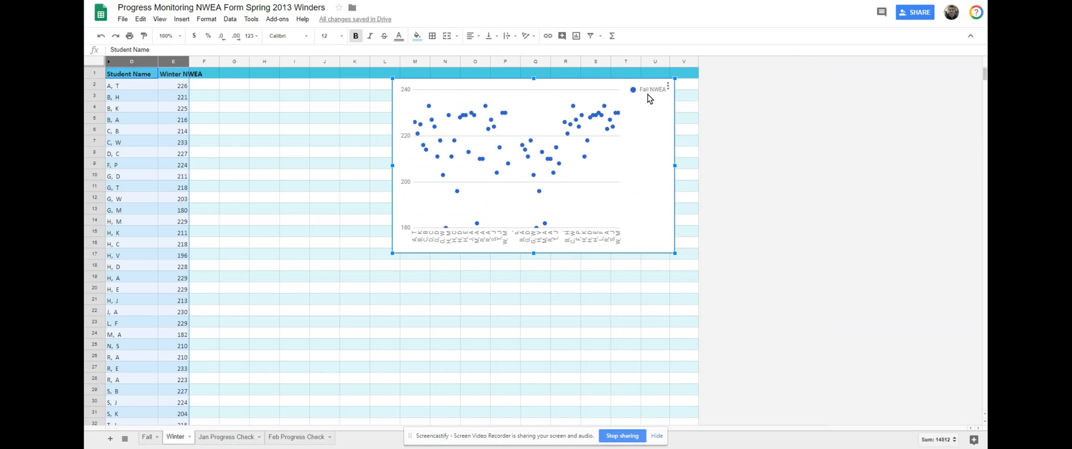
pyautogui.doubleClick(648, 93)
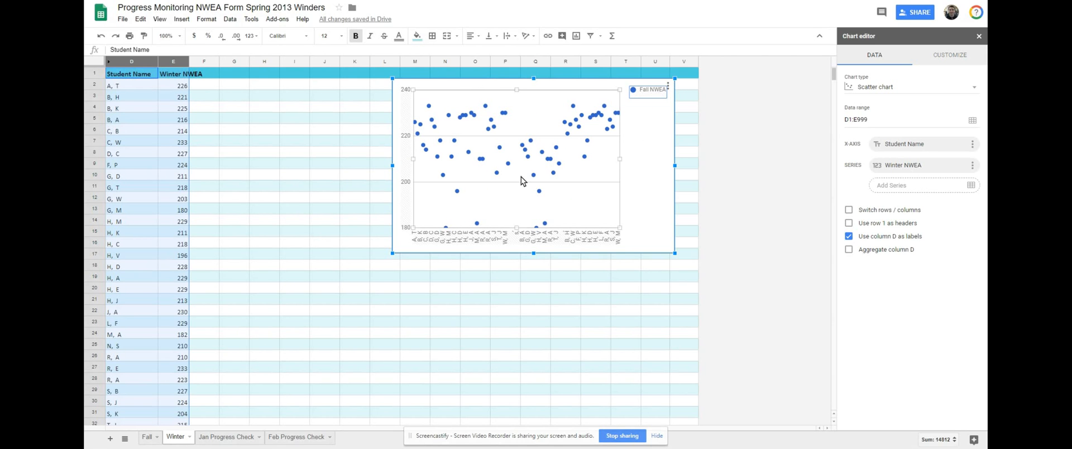
# Run the "format" macro on the Jan Progress Check sheet
pyautogui.click(219, 436)
pyautogui.click(251, 19)
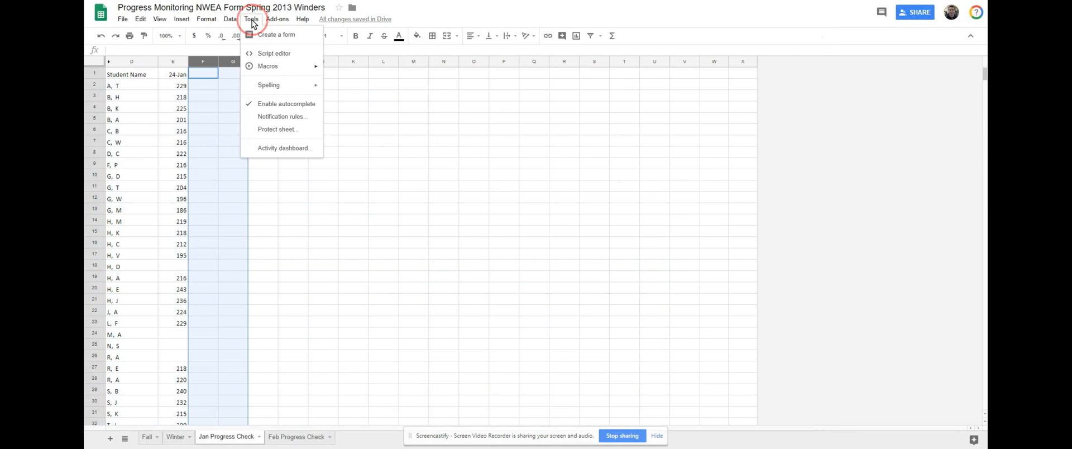
pyautogui.moveTo(269, 66)
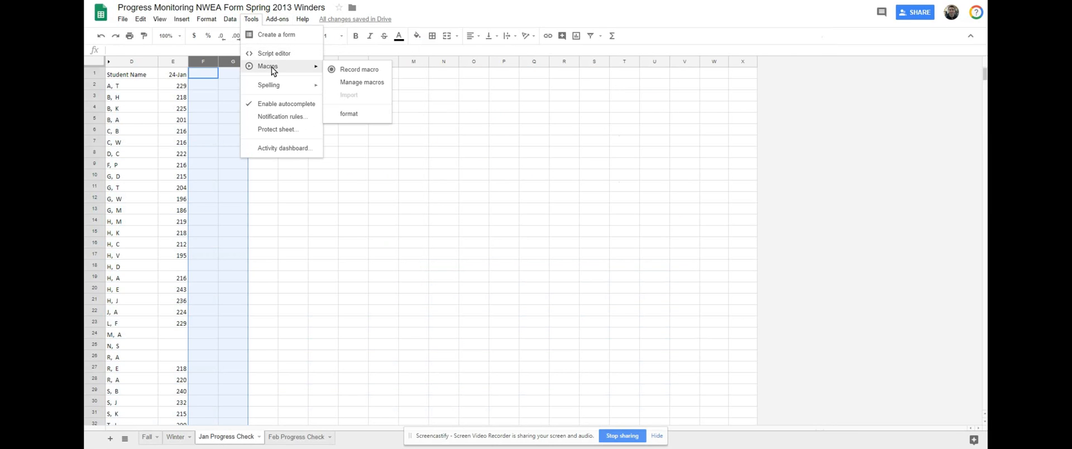
pyautogui.click(354, 115)
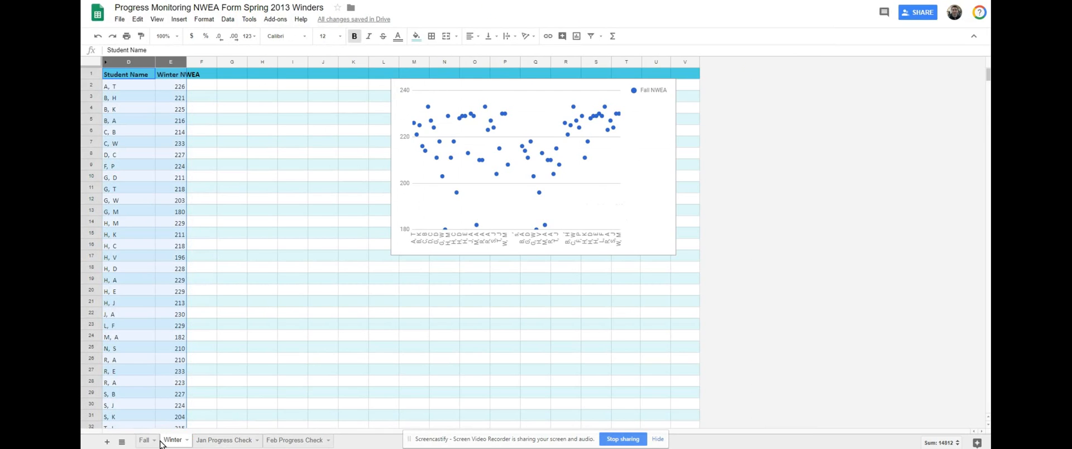
# Return to the Fall sheet and go through the Fall NWEA scores in cells E2 to E6
pyautogui.click(172, 440)
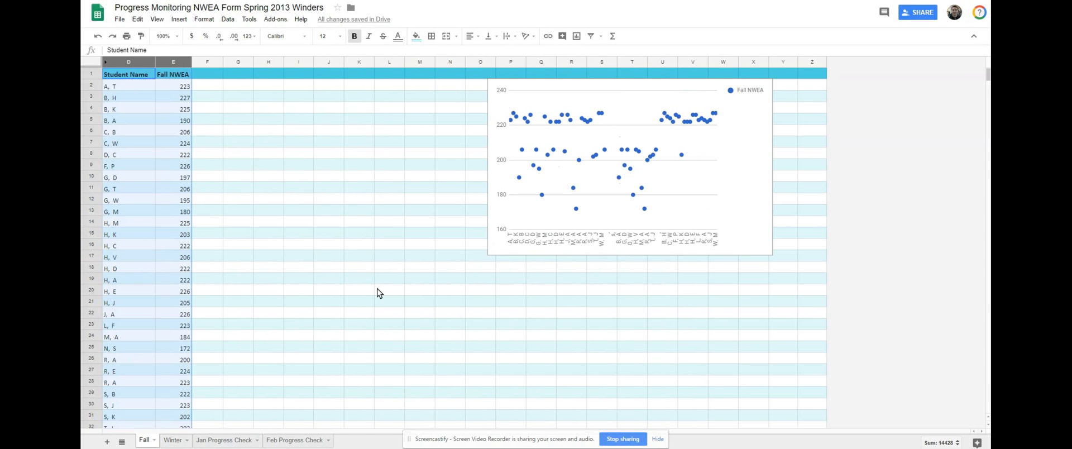
pyautogui.click(347, 180)
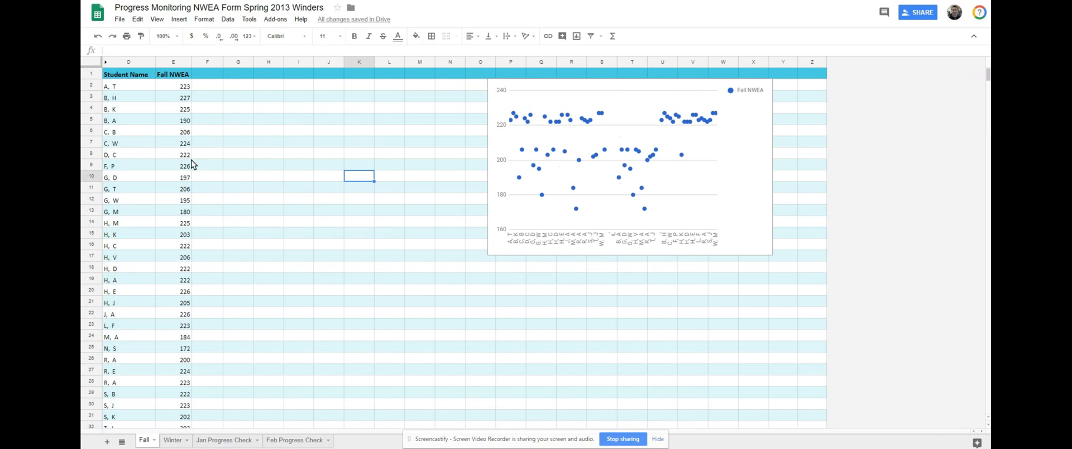
pyautogui.click(182, 87)
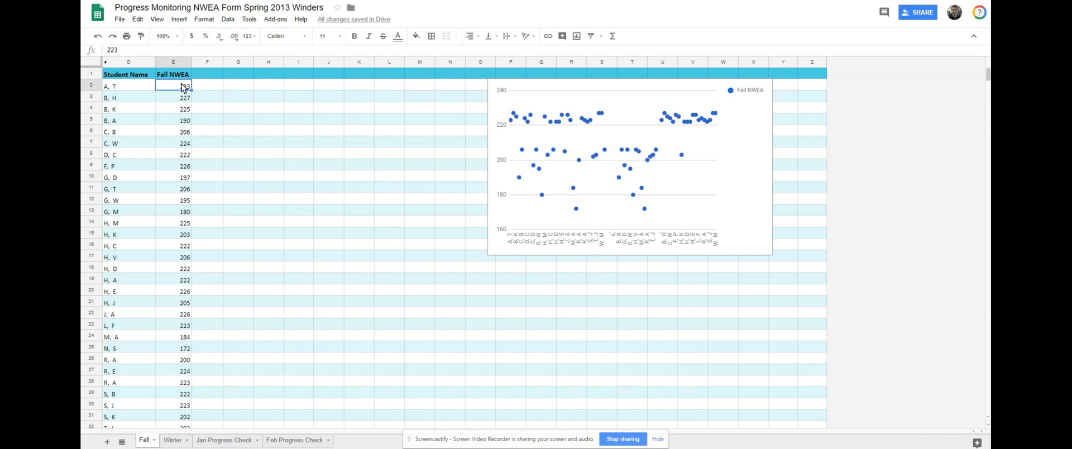
pyautogui.press('Down')
pyautogui.press('Down')
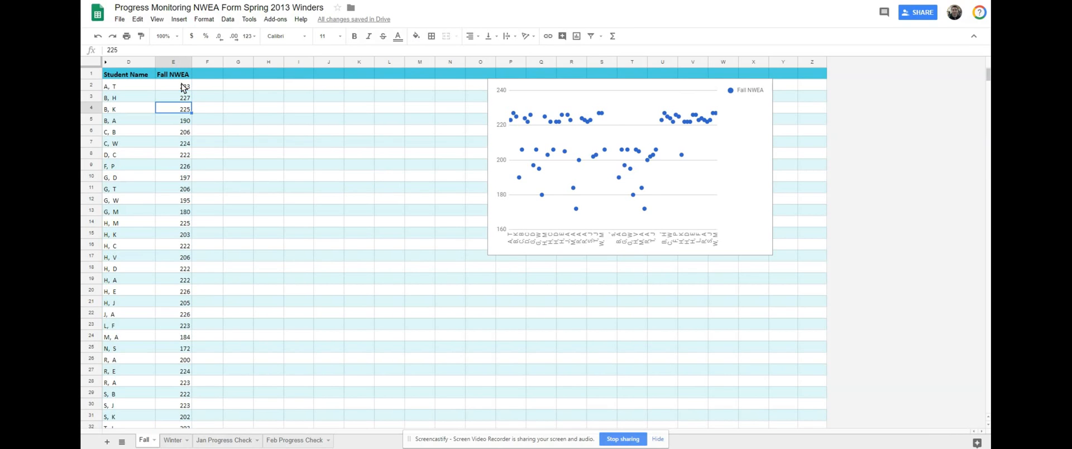
pyautogui.press('Down')
pyautogui.press('Down')
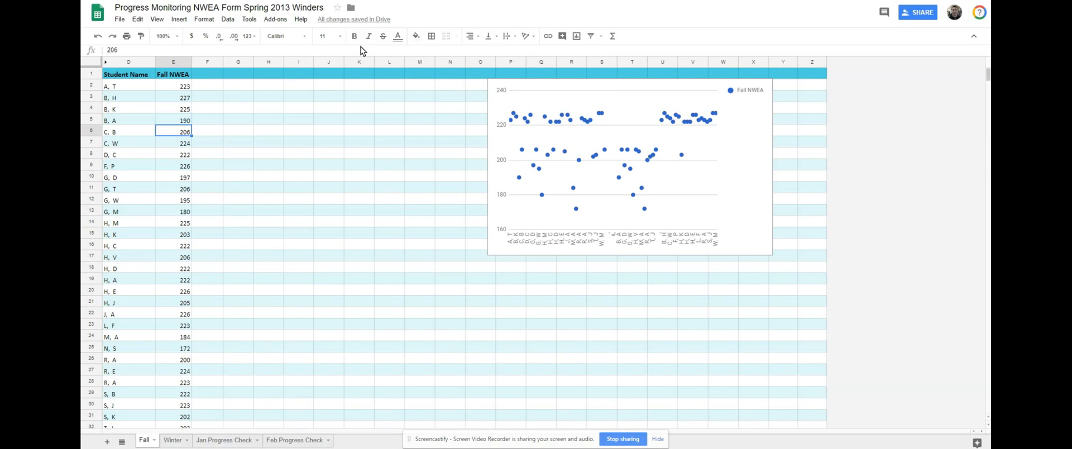